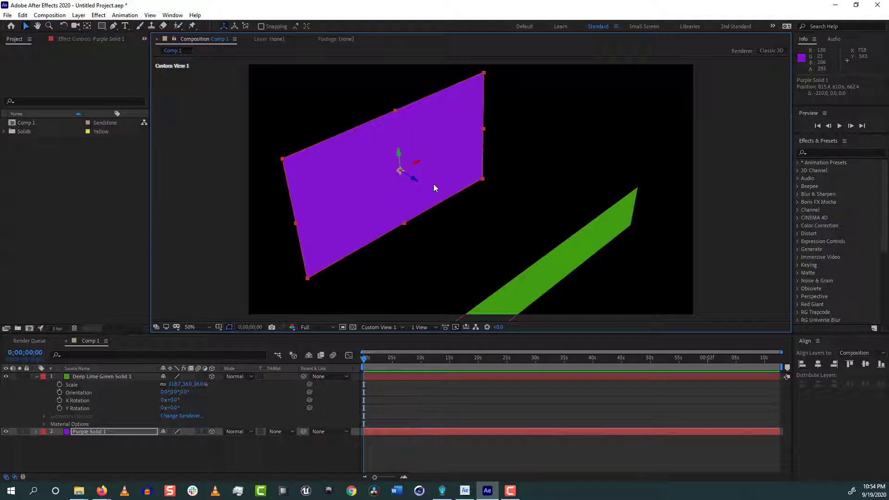
Step: Preview the composition through the Active Camera and return to Custom View 1
left_click(393, 326)
left_click(392, 336)
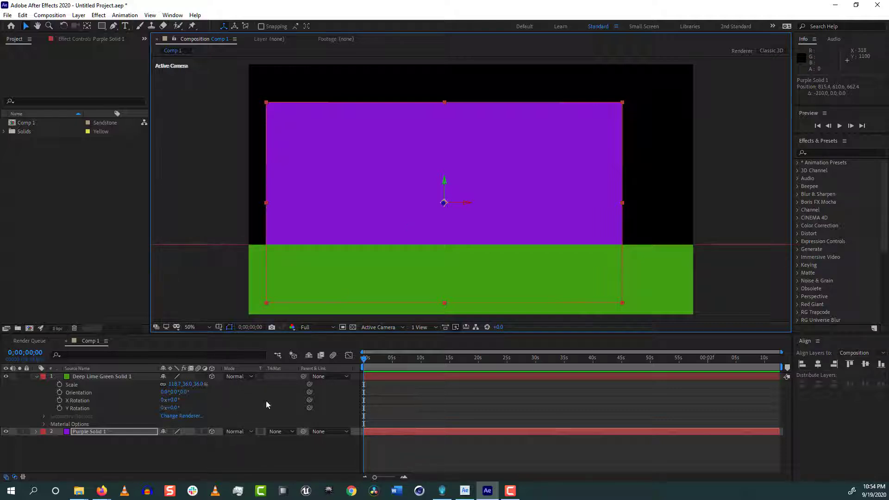
left_click(390, 328)
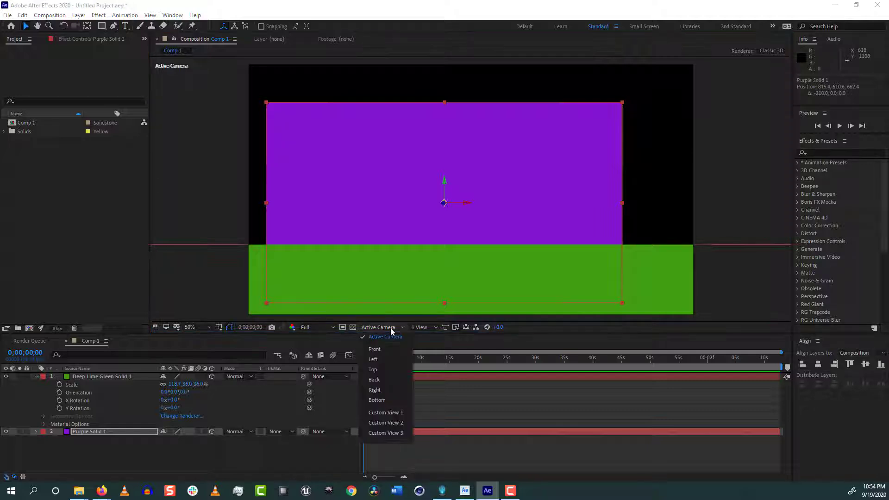
left_click(402, 412)
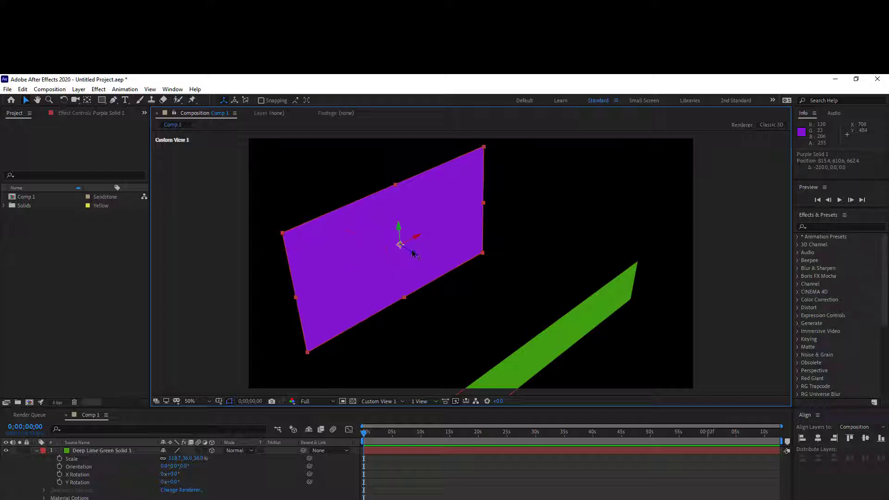
Step: Move Purple Solid 1 in 3D space along its axes to about 484.8, 542.5, 360.0
mouse_move(413, 254)
left_mouse_down()
mouse_move(531, 307)
mouse_move(463, 287)
mouse_move(392, 205)
left_mouse_up()
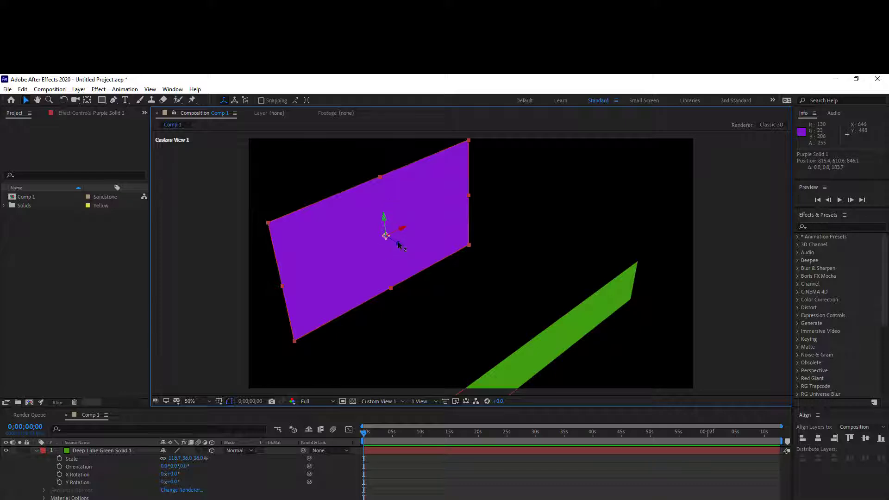
left_click_drag(399, 246, 453, 287)
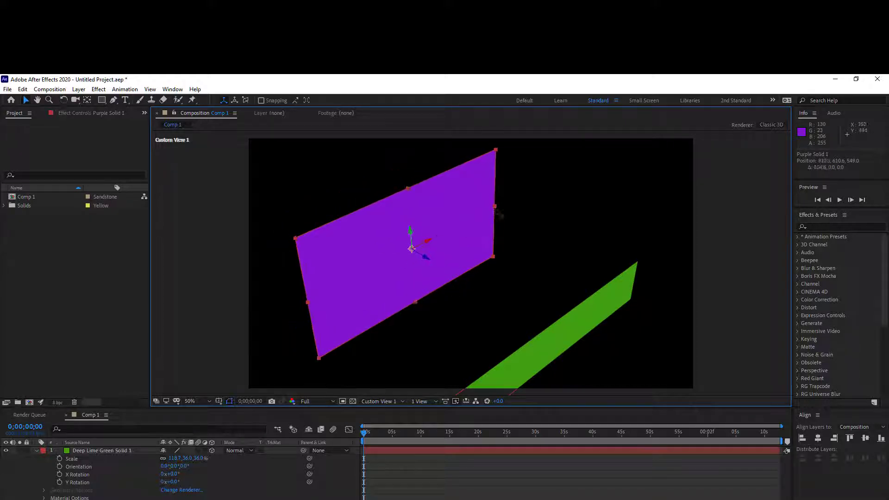
mouse_move(427, 240)
left_mouse_down()
mouse_move(415, 264)
mouse_move(398, 234)
mouse_move(395, 181)
mouse_move(391, 252)
mouse_move(392, 194)
mouse_move(396, 230)
left_mouse_up()
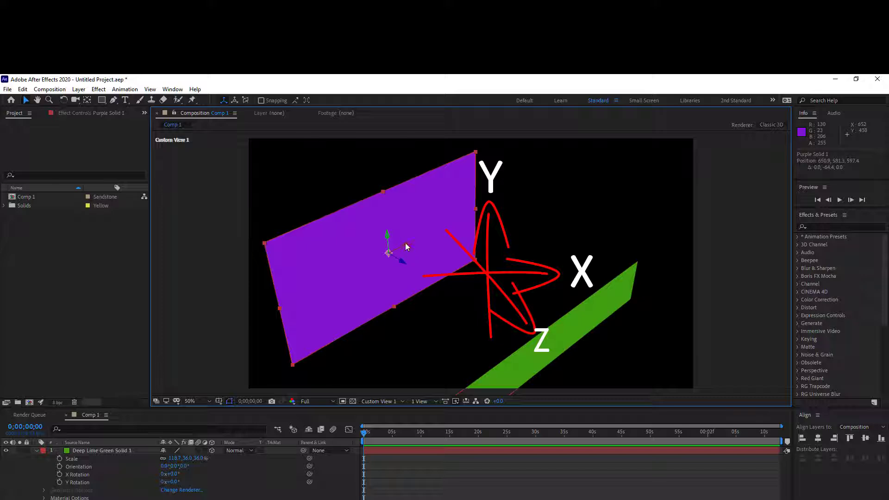
left_click_drag(406, 247, 391, 269)
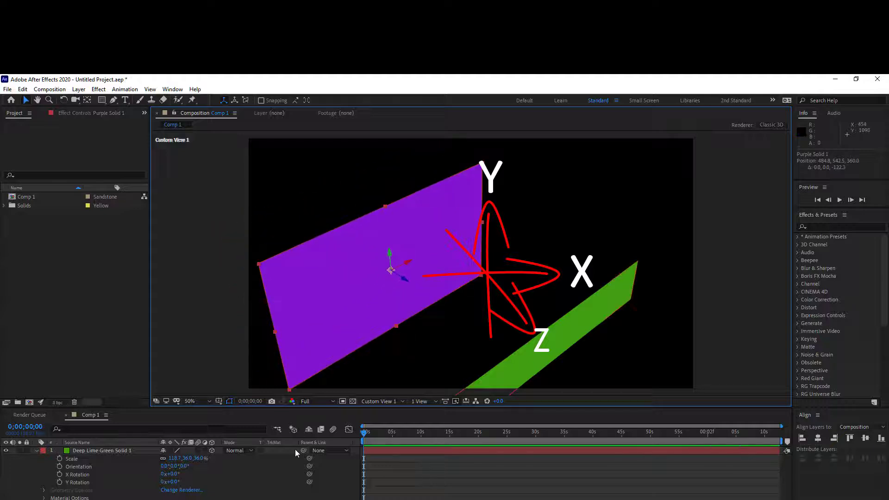
Step: Show the composition through the Active Camera and move Purple Solid 1 to about 1023.4, 558.4, 360.0
left_click(381, 402)
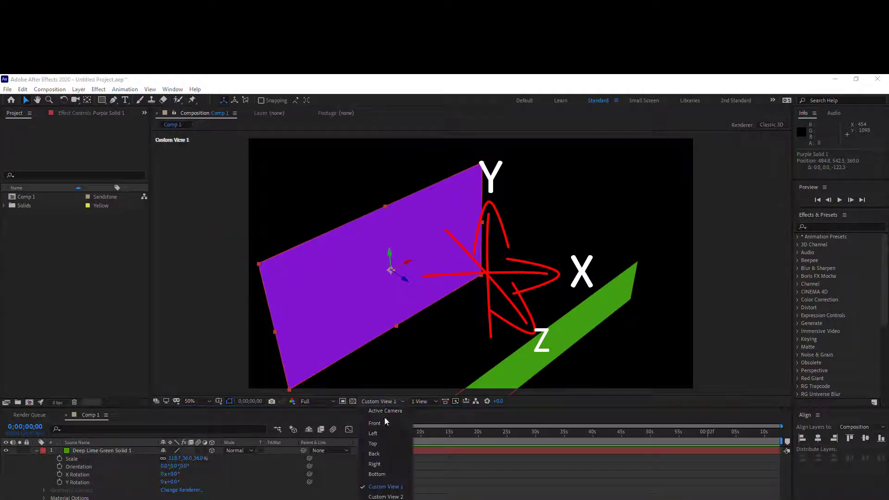
left_click(382, 411)
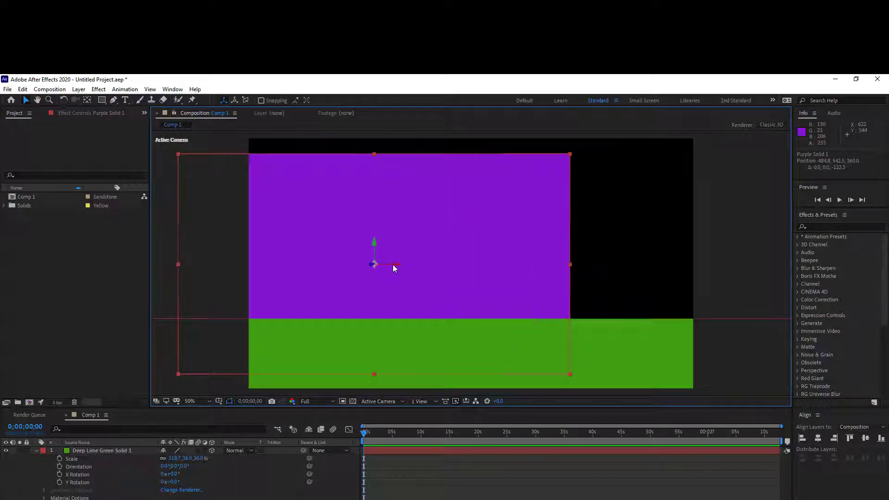
left_click_drag(448, 271, 520, 274)
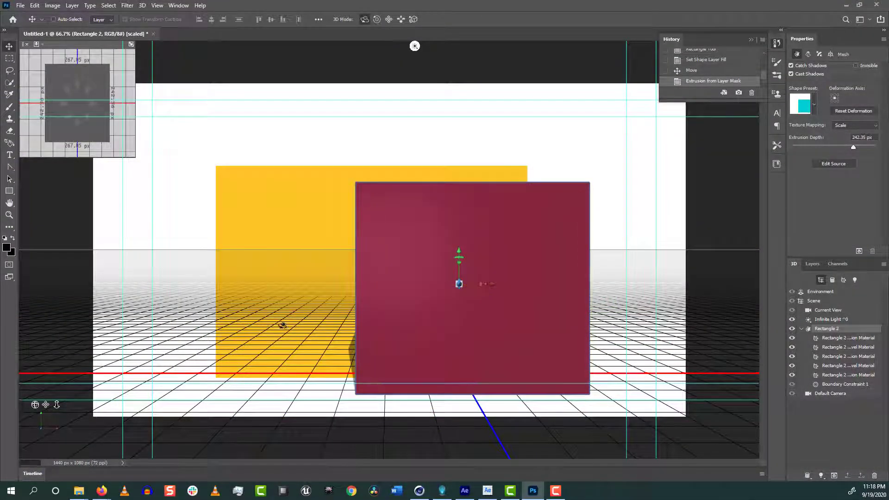
Step: In Photoshop, rotate the extruded Rectangle 2 mesh slightly and orbit the 3D view around it
mouse_move(182, 329)
left_mouse_down()
mouse_move(252, 333)
mouse_move(156, 303)
mouse_move(163, 332)
mouse_move(199, 341)
mouse_move(187, 330)
left_mouse_up()
left_click(252, 209)
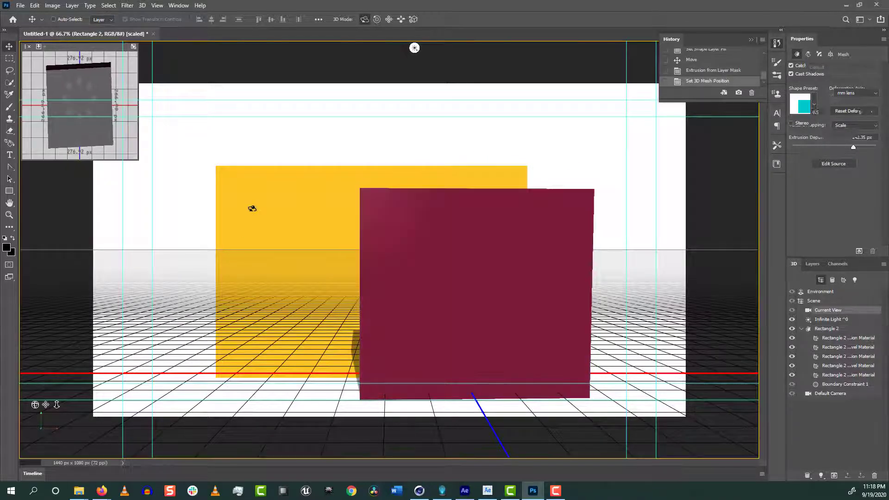
left_click_drag(232, 105, 274, 197)
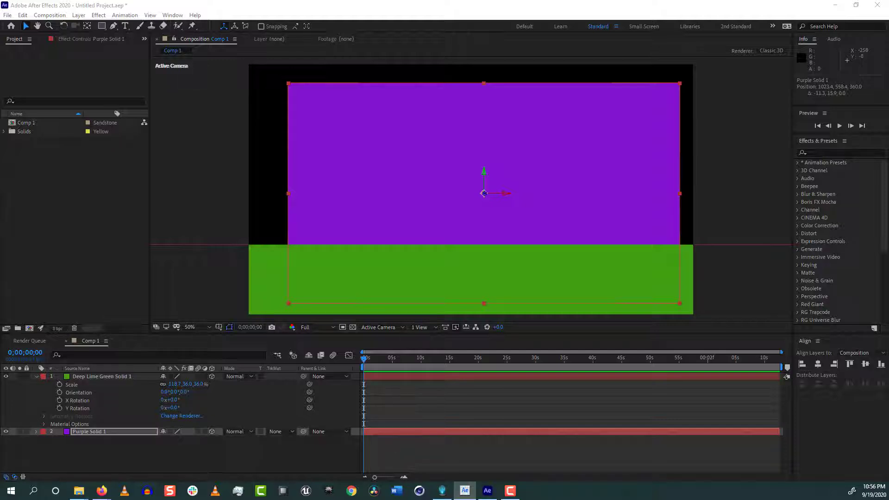
Step: Switch to After Effects (Beta) and turn 3D off and back on for the royal blue and red solid layers
key("alt+Tab")
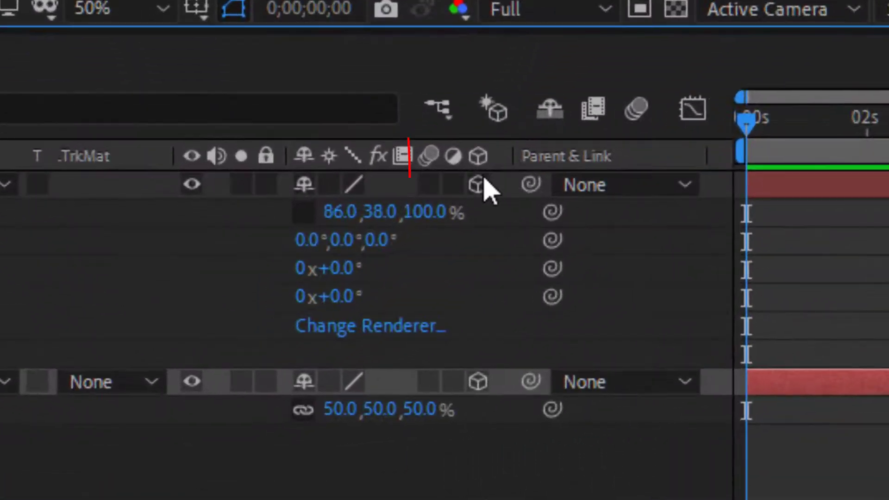
left_click(300, 361)
left_click(456, 221)
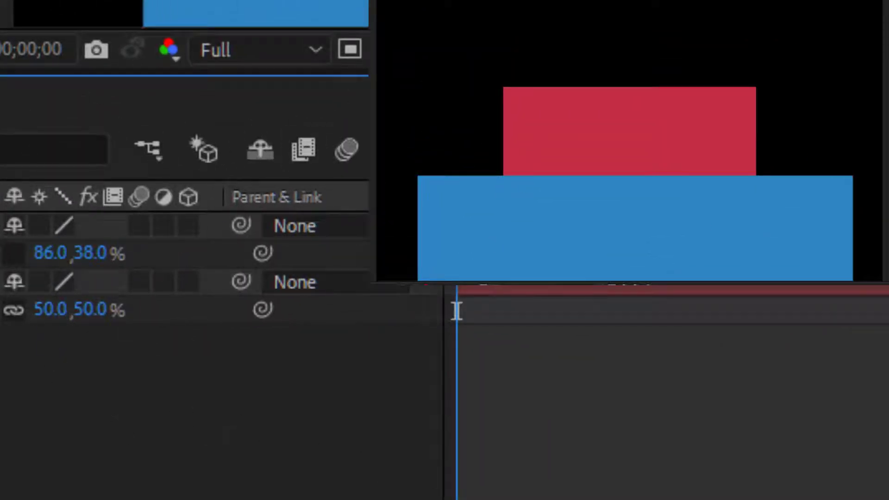
left_click(457, 311)
left_click(534, 358)
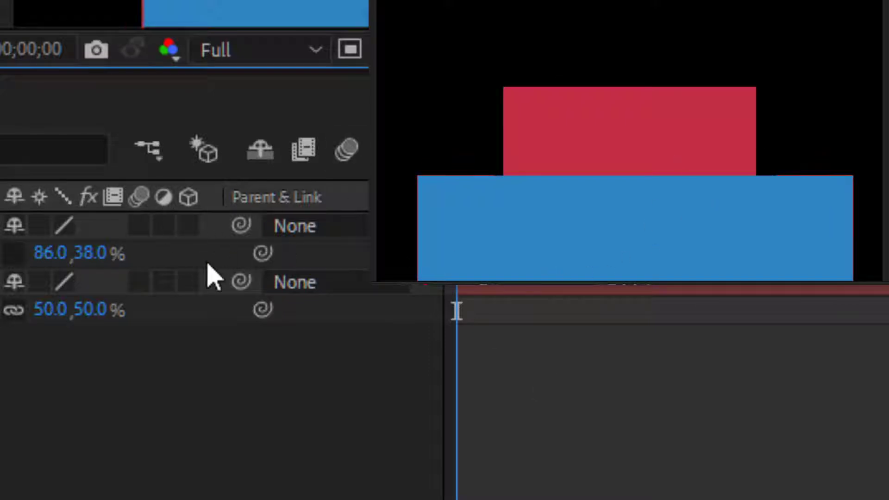
left_click(187, 227)
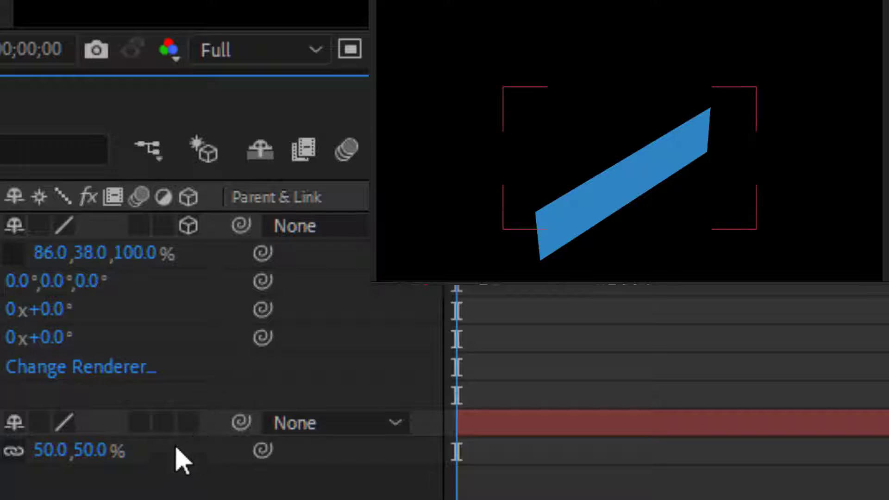
left_click(188, 422)
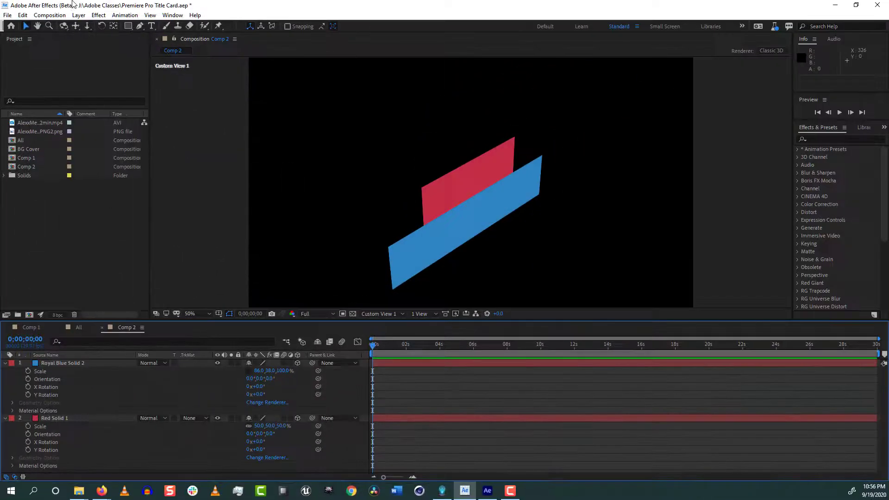
Step: Orbit Custom View 1 of Comp 2 slightly around the two solids with the Orbit camera tool
left_click(68, 28)
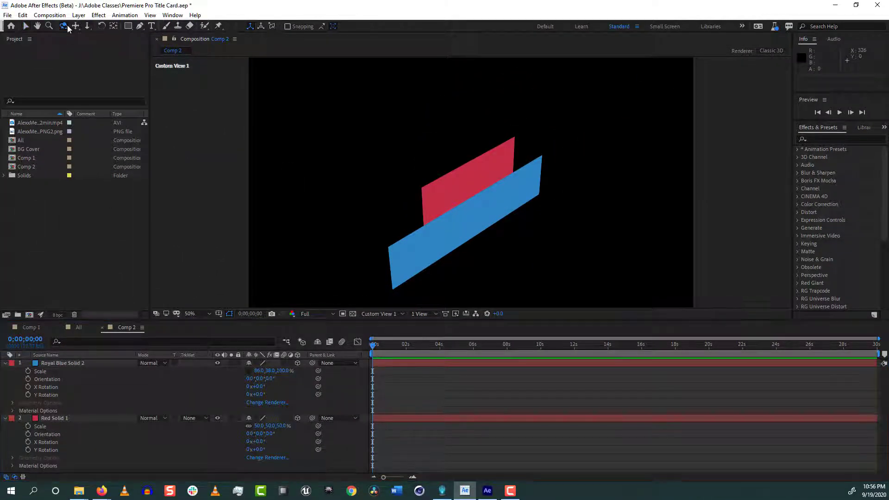
mouse_move(429, 193)
left_mouse_down()
mouse_move(375, 176)
mouse_move(359, 125)
mouse_move(431, 189)
left_mouse_up()
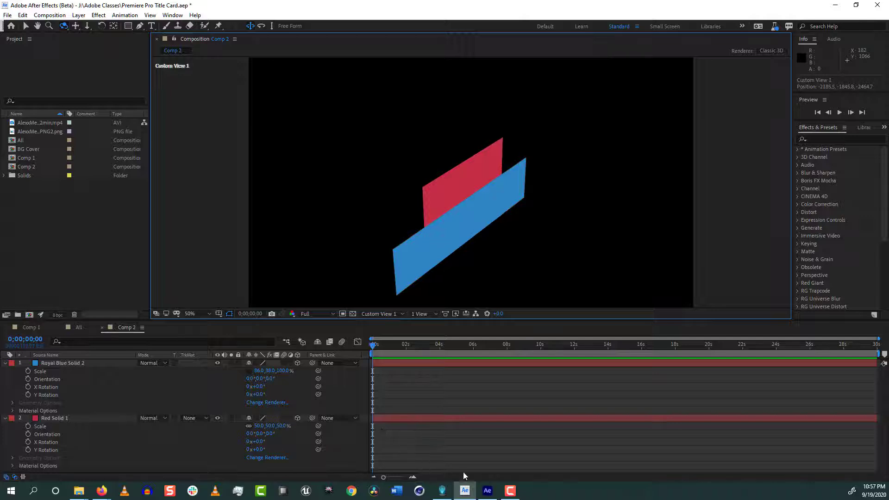
Step: Switch to After Effects 2020 and add a new camera layer to Comp 1 with the default camera settings
left_click(487, 490)
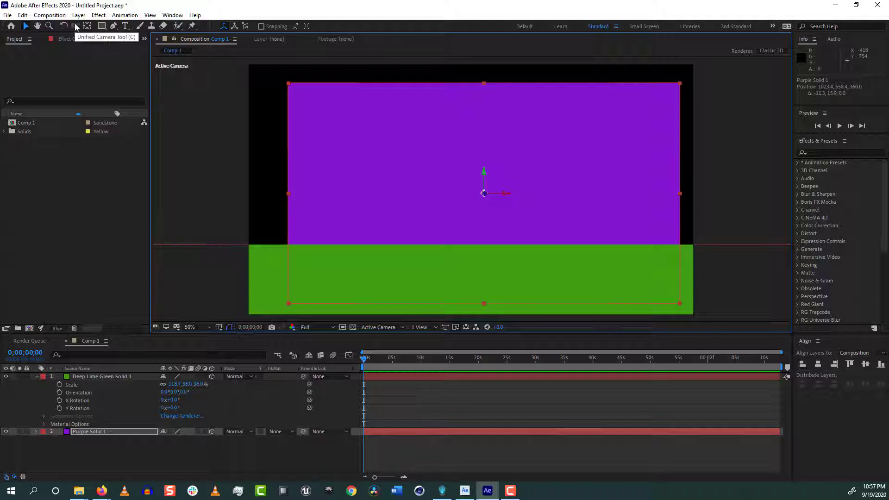
right_click(228, 447)
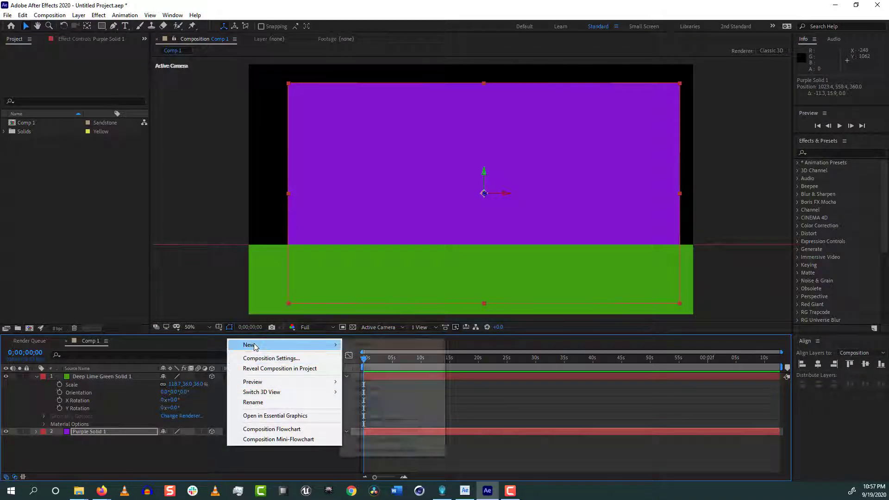
mouse_move(255, 345)
left_click(375, 390)
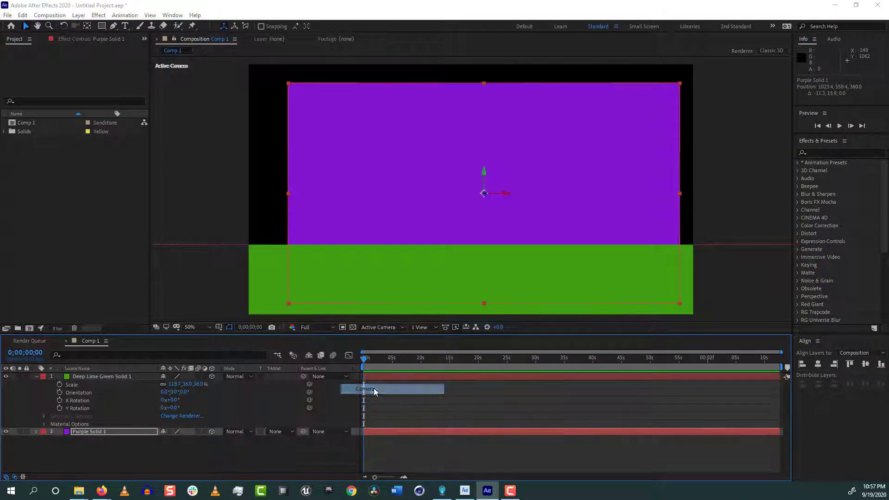
left_click(537, 345)
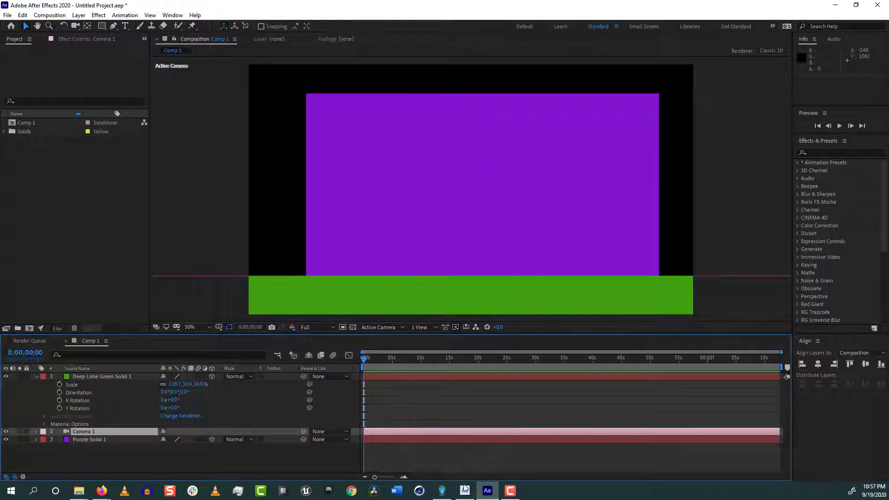
Step: Switch to After Effects (Beta) and move Royal Blue Solid 2 forward along Z to about -494.3
left_click(464, 491)
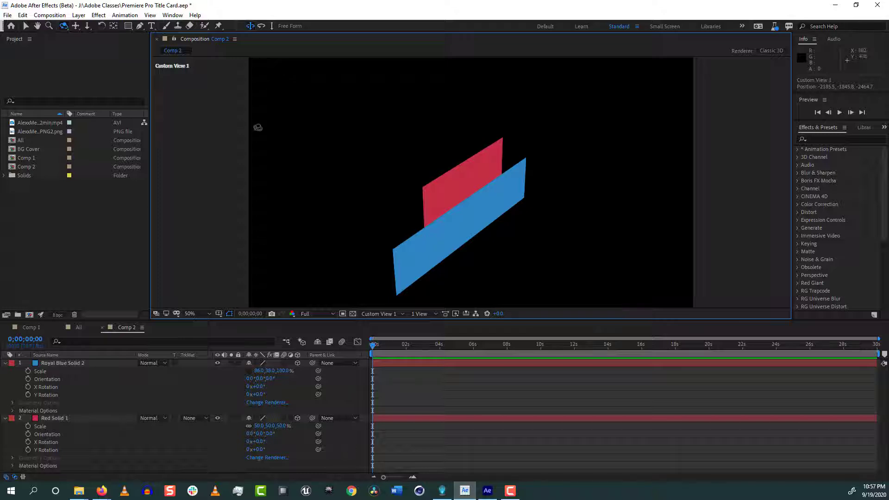
left_click(88, 418)
left_click(77, 371)
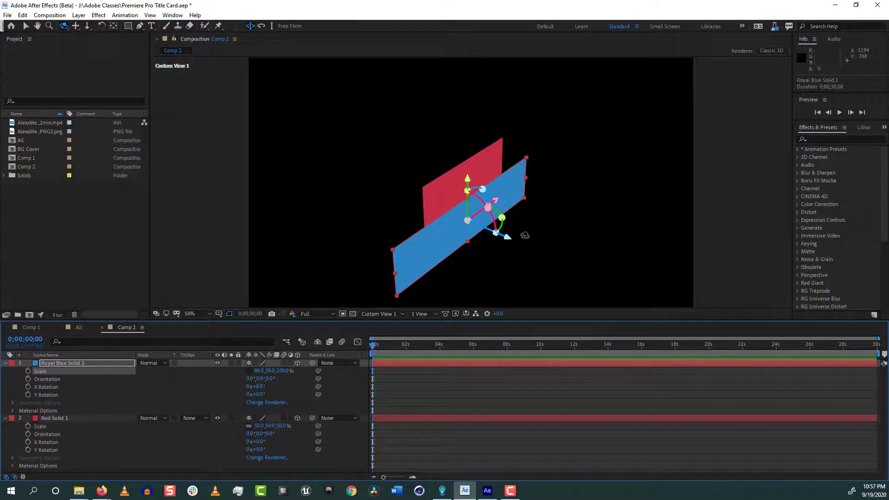
key("grave")
key("v")
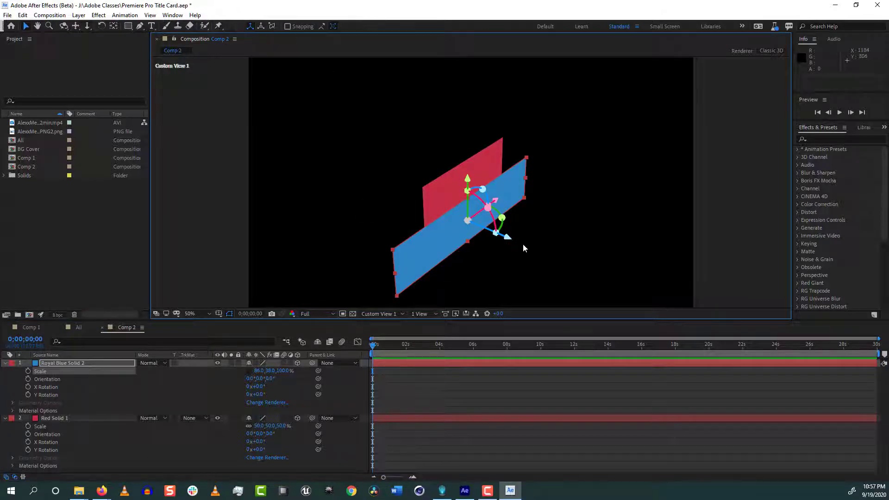
left_click_drag(507, 236, 604, 306)
Step: Move Red Solid 1 back along Z to about 440 and rotate it about Z to about 68.8°
left_click(481, 202)
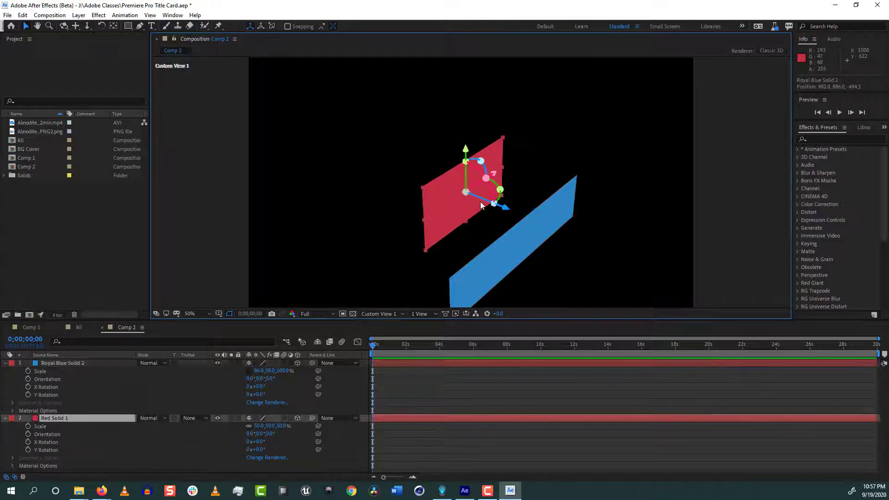
left_click_drag(481, 201, 459, 188)
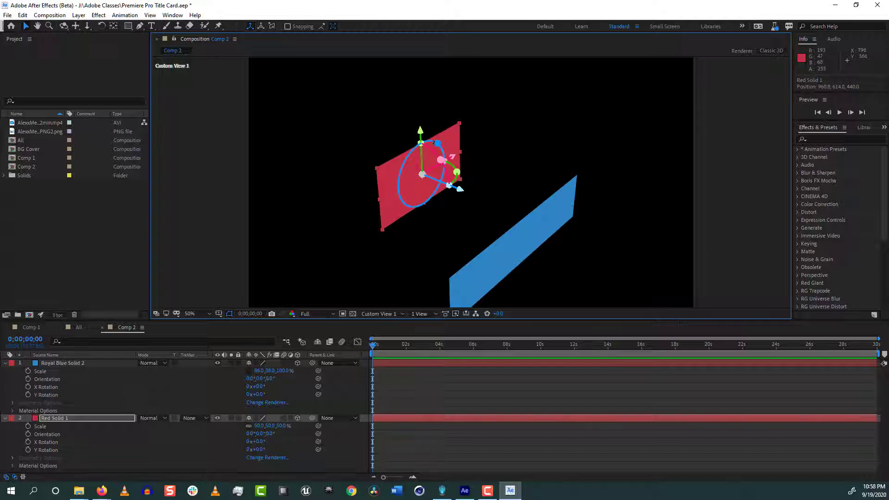
left_click_drag(437, 143, 463, 155)
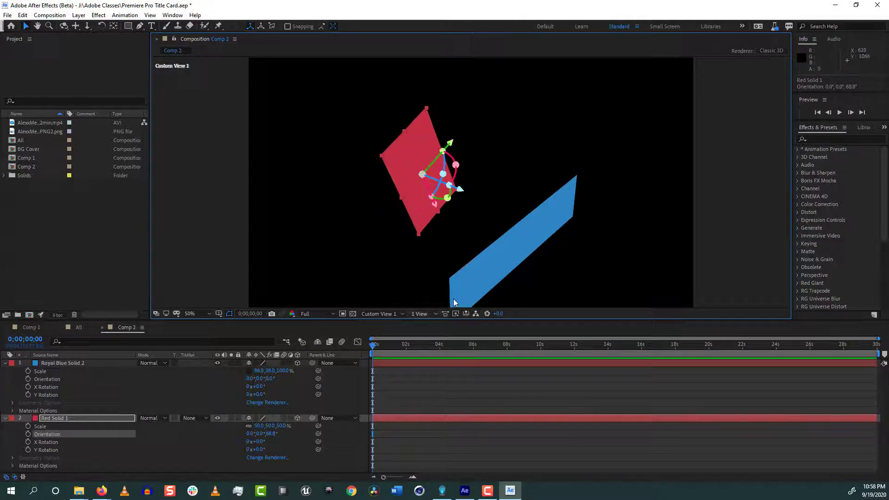
left_click(490, 272)
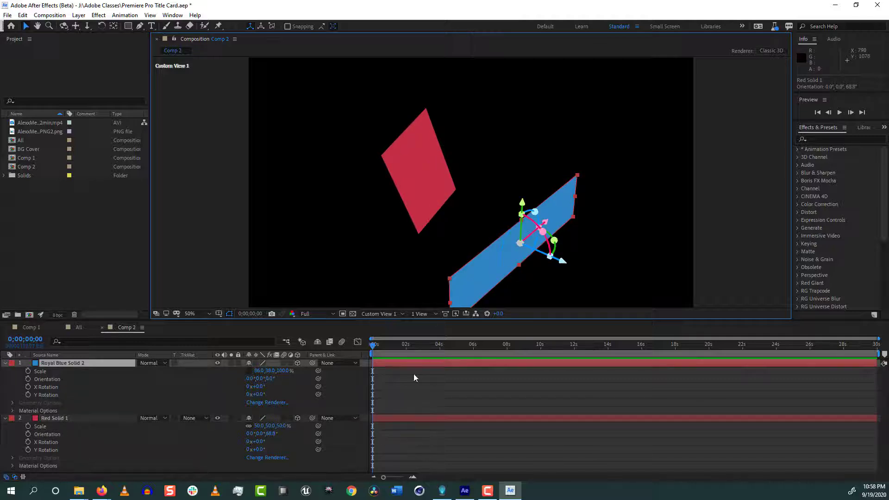
Step: Switch to After Effects 2020 and move Purple Solid 1 along X by about 60 px
left_click(465, 490)
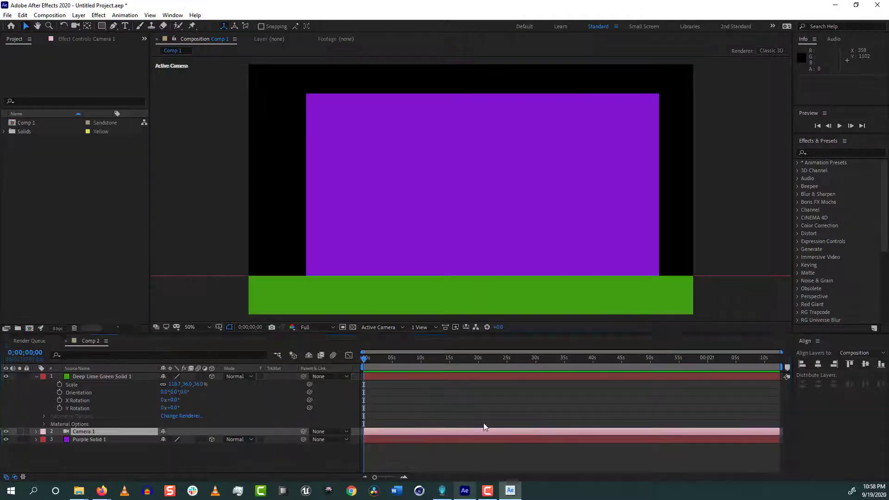
left_click(427, 221)
mouse_move(501, 196)
left_mouse_down()
mouse_move(431, 195)
mouse_move(513, 195)
left_mouse_up()
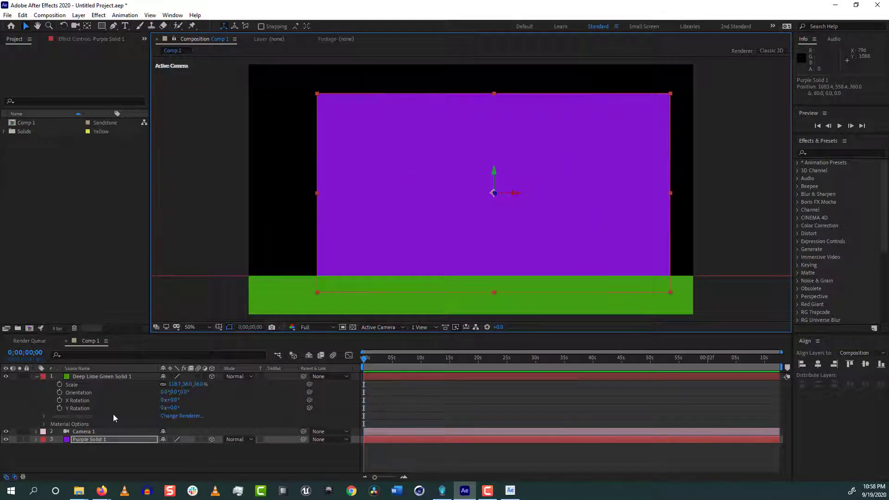
Step: Reorder Camera 1 below Purple Solid 1 in the layer stack and select Deep Lime Green Solid 1
left_click_drag(141, 430, 139, 461)
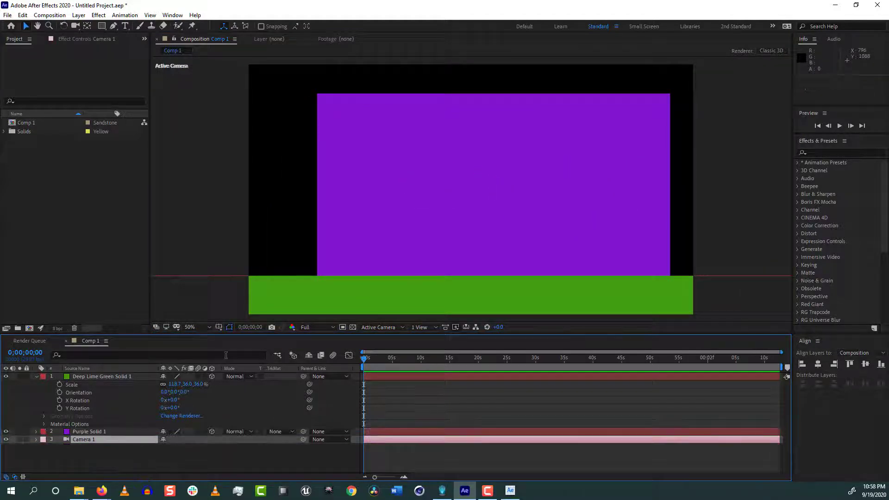
left_click(476, 270)
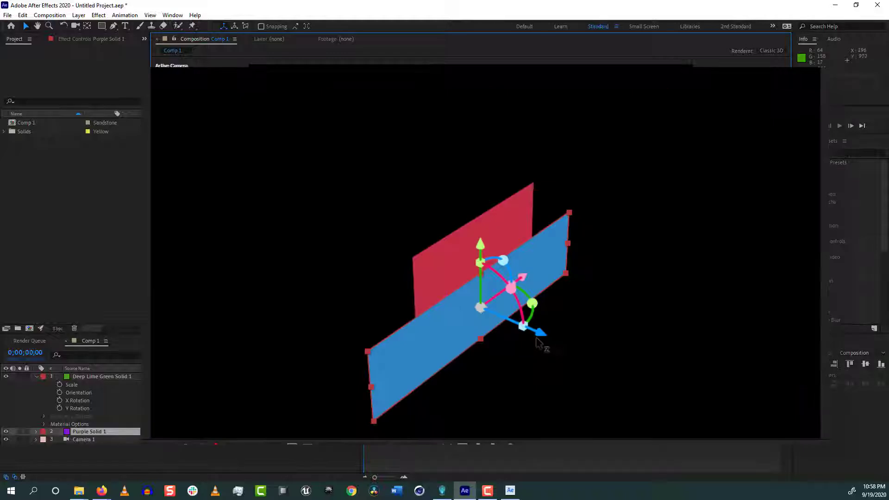
key("ctrl+Up")
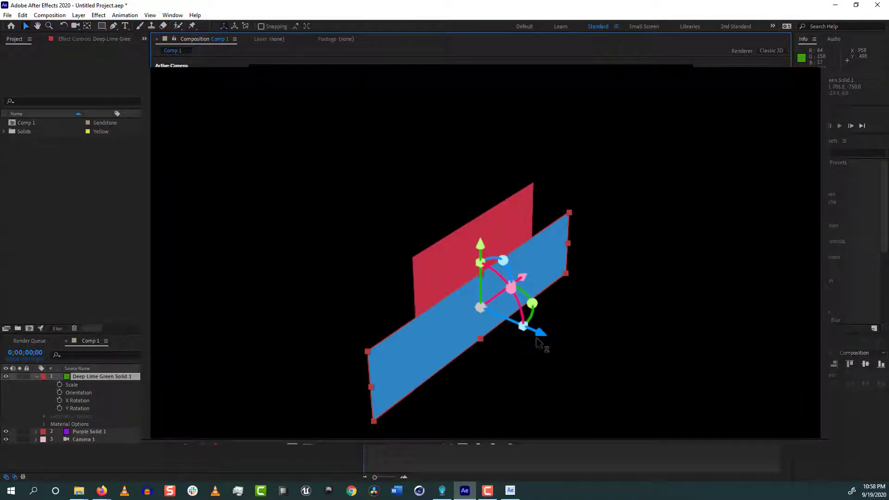
Step: Switch to Cinema 4D, maximize the Perspective view and scrub the logo animation to frame 181 and back to 132
key("Return")
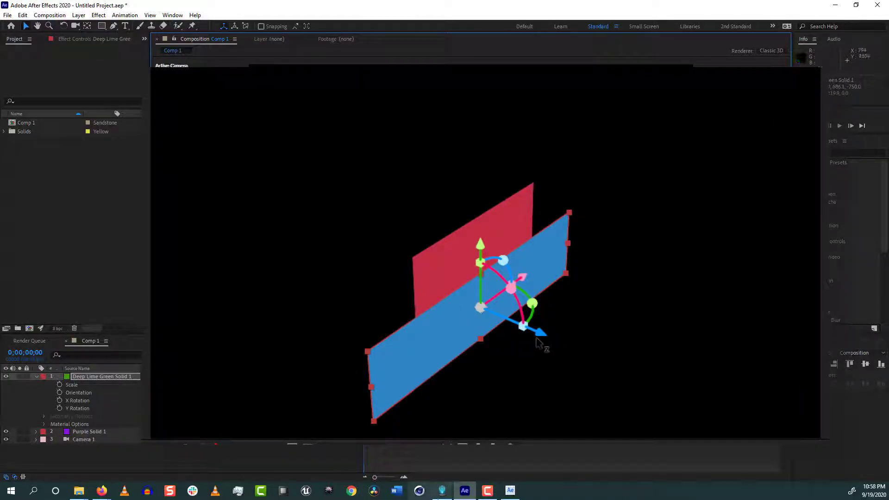
left_click(504, 494)
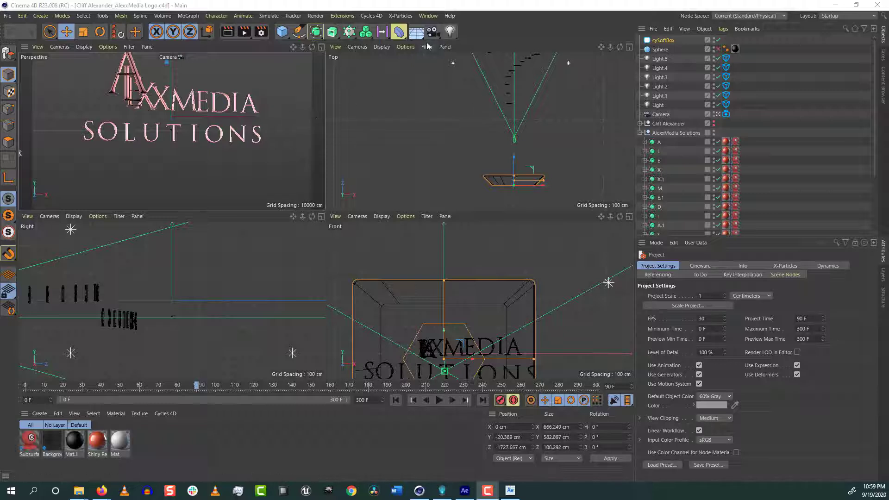
left_click(66, 9)
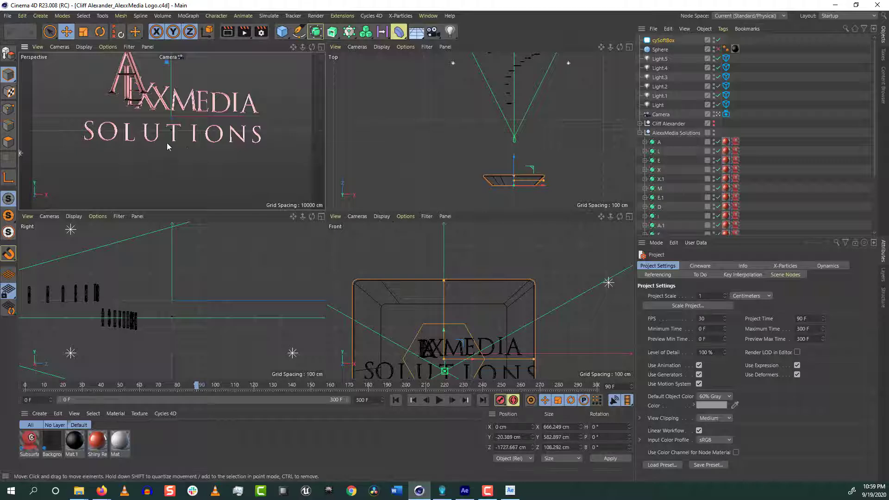
left_click(320, 47)
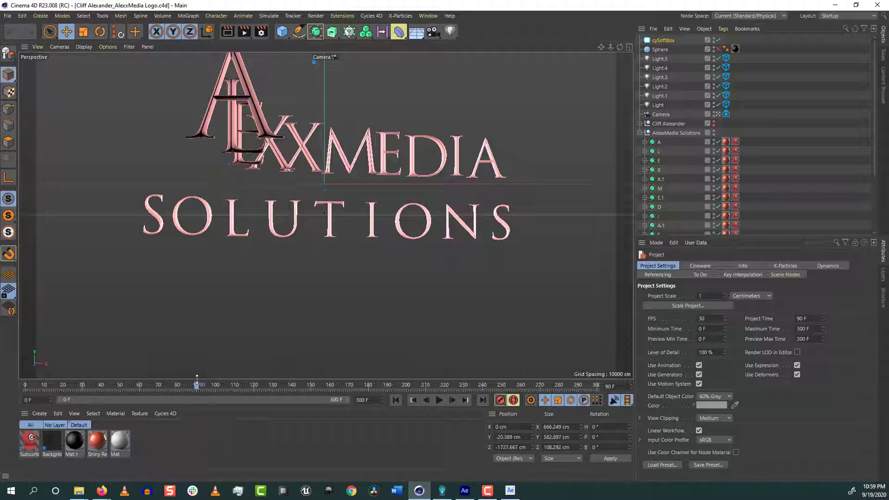
left_click_drag(198, 393, 369, 335)
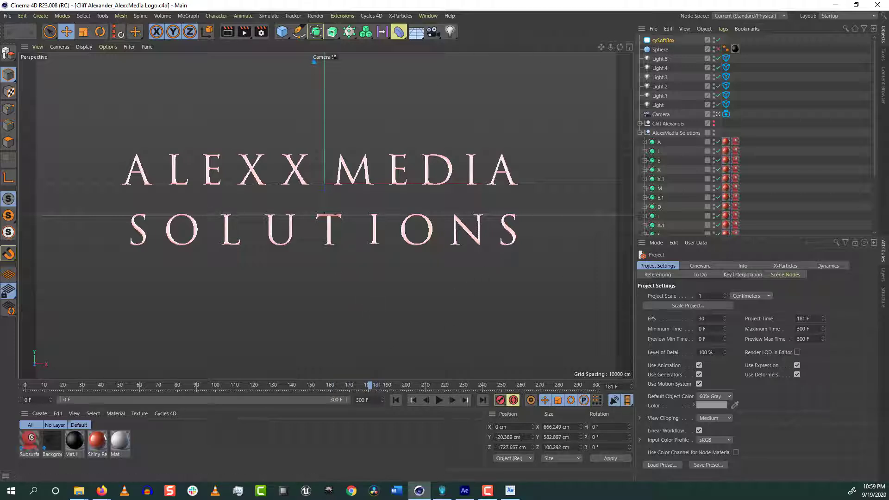
left_click_drag(369, 387, 277, 372)
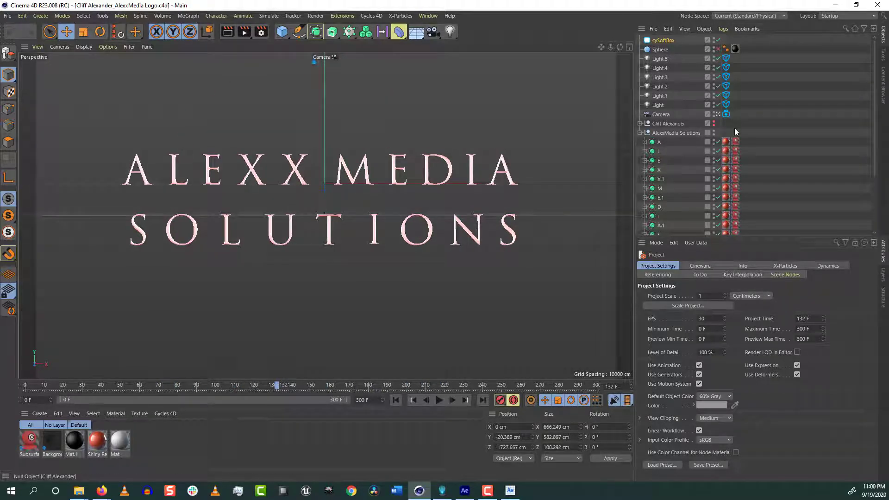
Step: Duplicate the scene's Camera object with copy and paste
key("ctrl+shift+a")
left_click(668, 116)
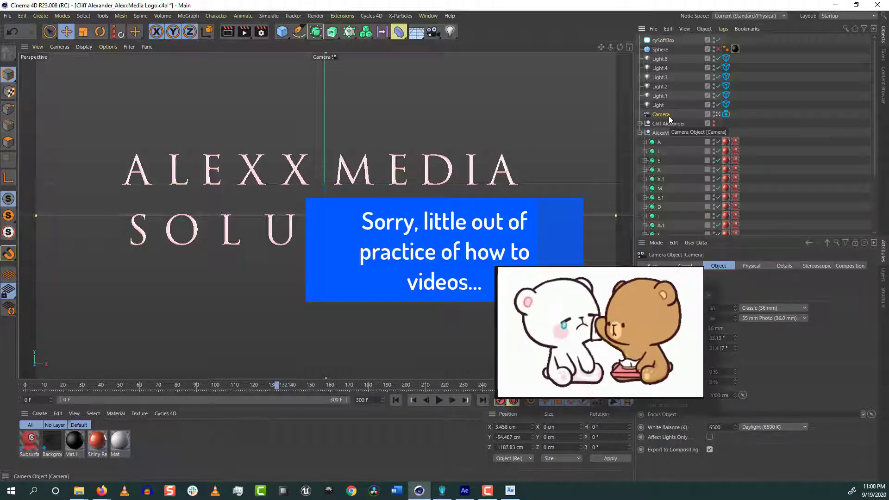
key("ctrl+c")
key("ctrl+v")
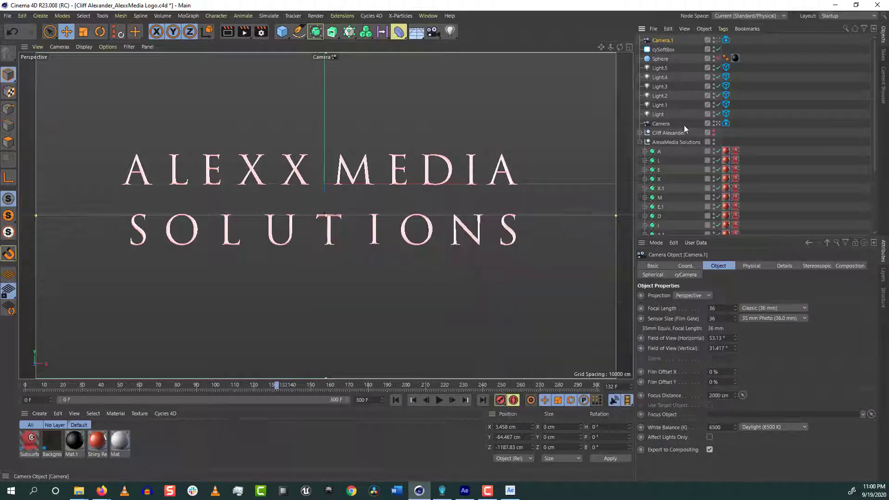
right_click(662, 124)
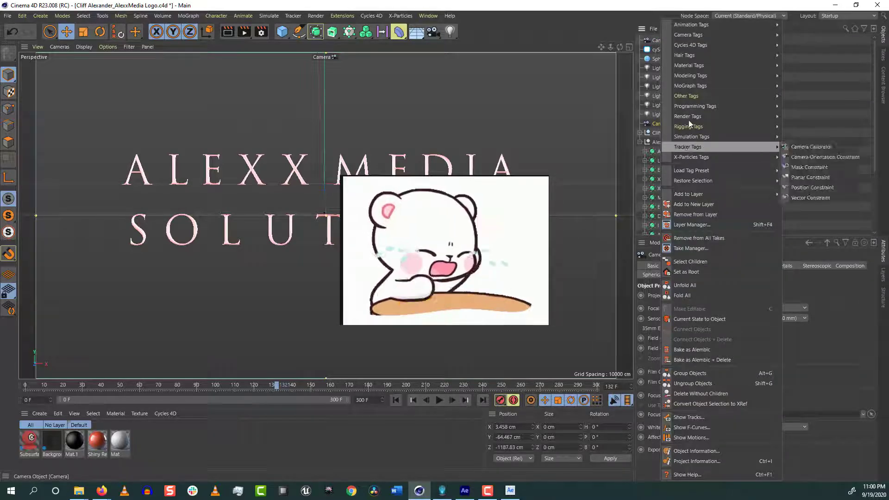
mouse_move(691, 127)
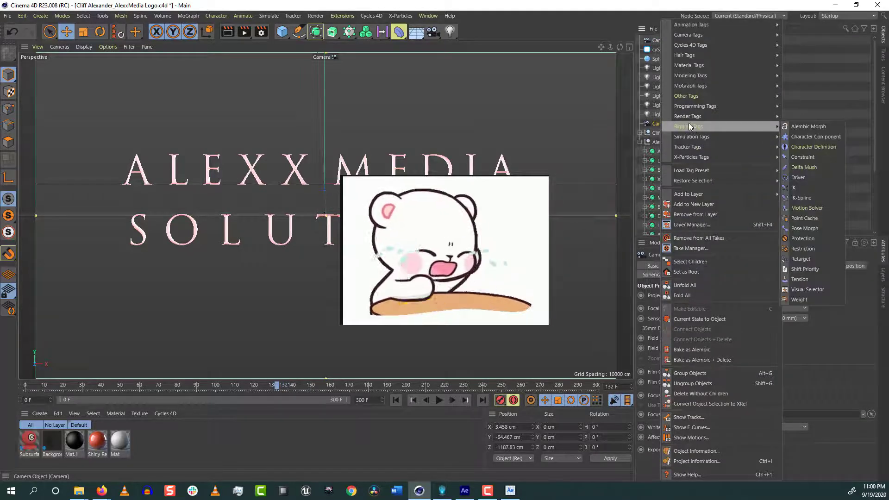
mouse_move(694, 143)
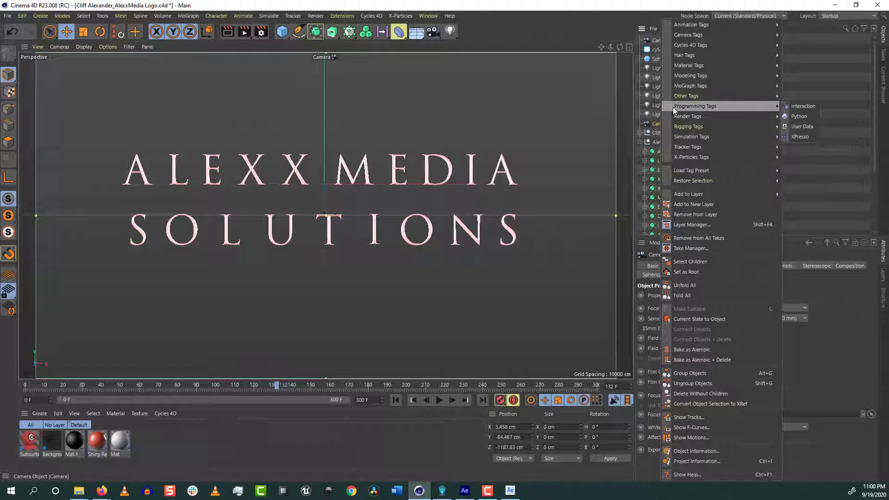
Step: Look through Camera.1 and orbit, pull back and pan it to frame the original Camera, its view cone and the logo from the side
left_click(621, 49)
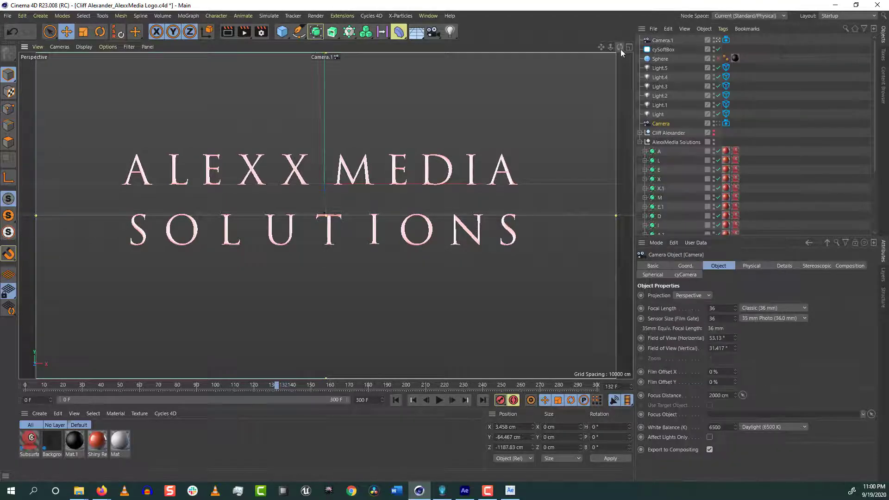
left_click_drag(620, 49, 457, 199)
scroll(456, 200, "down", 6)
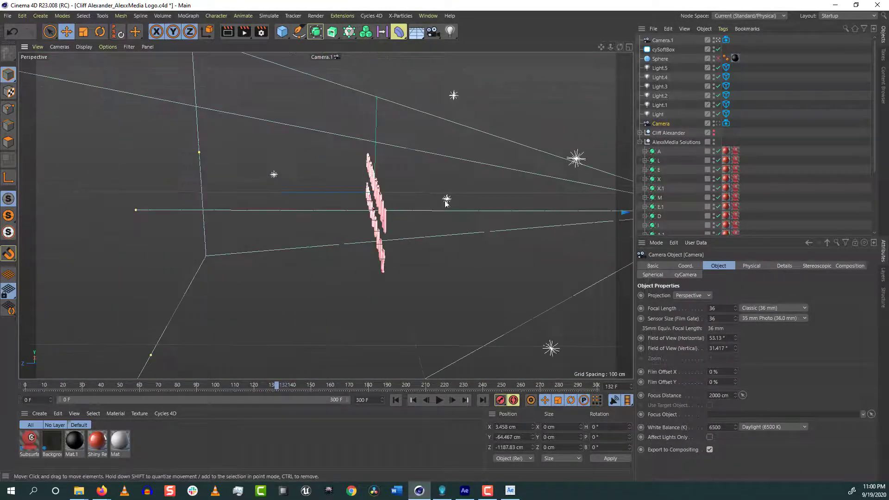
left_click_drag(601, 47, 483, 46)
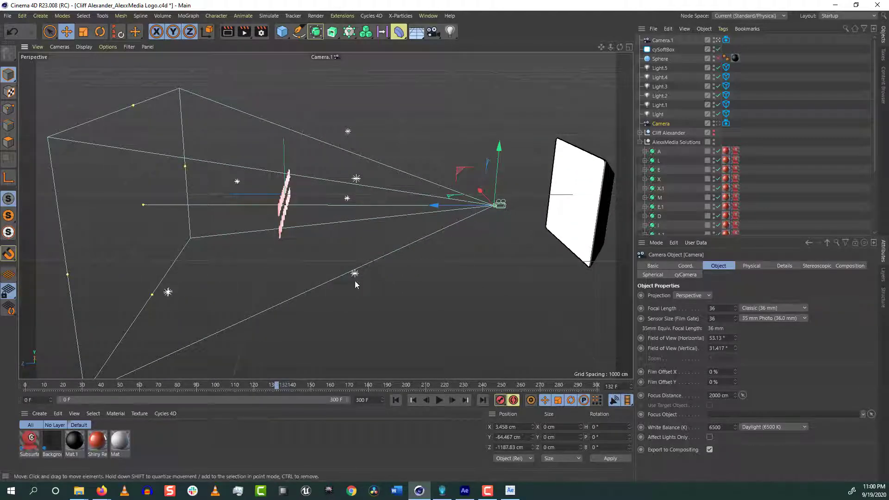
Step: Lower the original Camera along Y to about -556 cm and compare the view through it with the view through Camera.1
left_click_drag(499, 160, 519, 278)
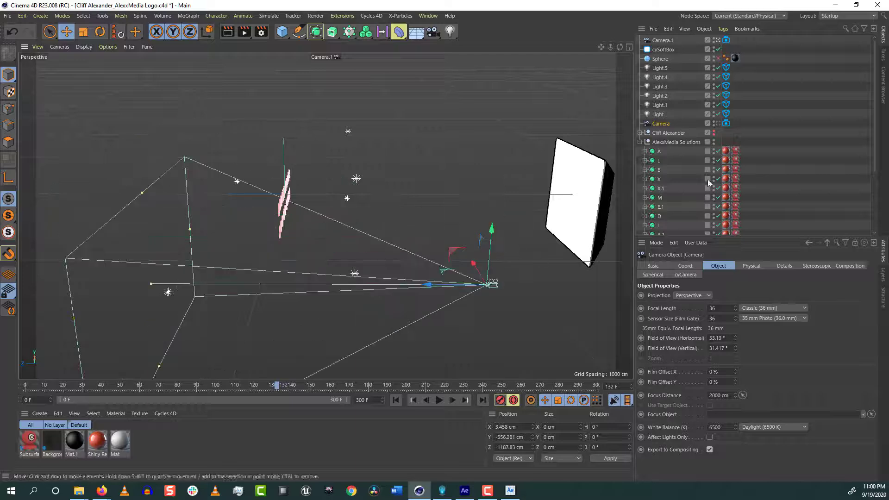
left_click(717, 123)
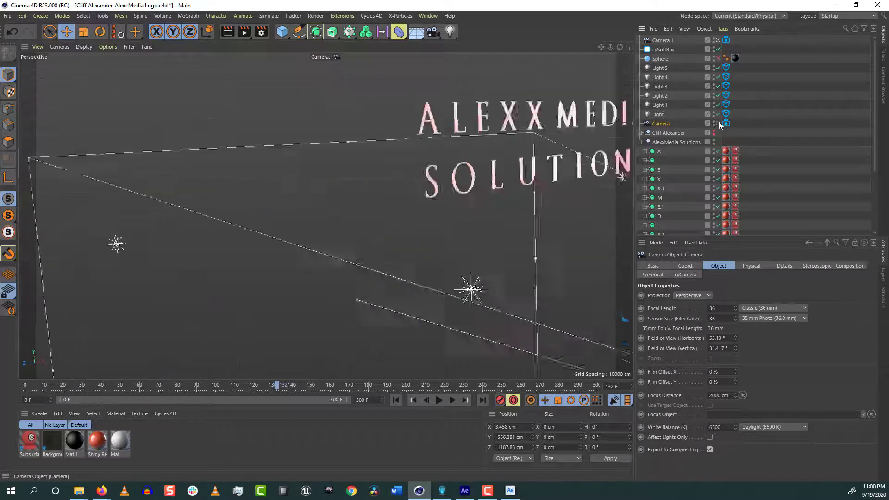
left_click(716, 41)
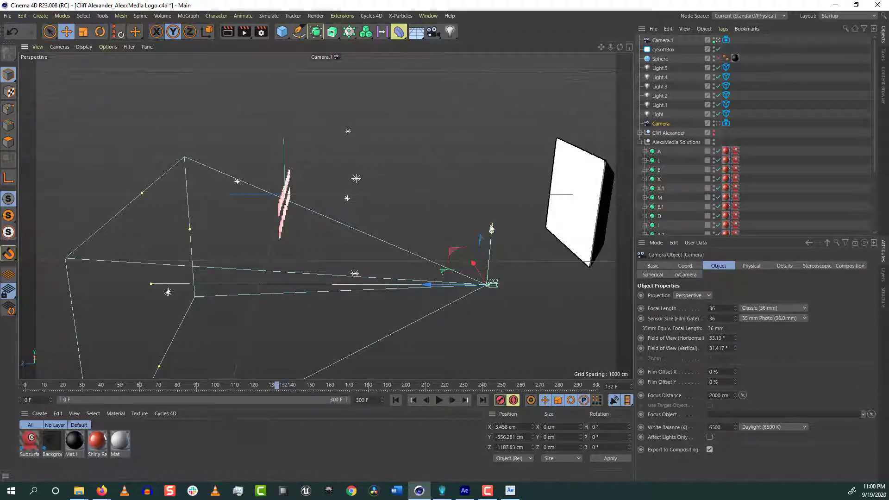
Step: Raise the original Camera along Y to about 13 cm and examine the letters at frame 86 from behind the camera
left_click_drag(490, 242, 493, 149)
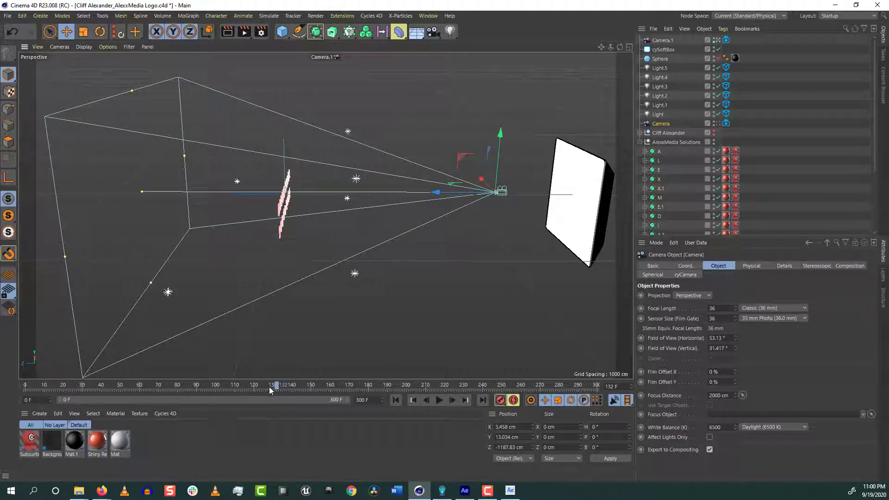
left_click_drag(268, 387, 189, 368)
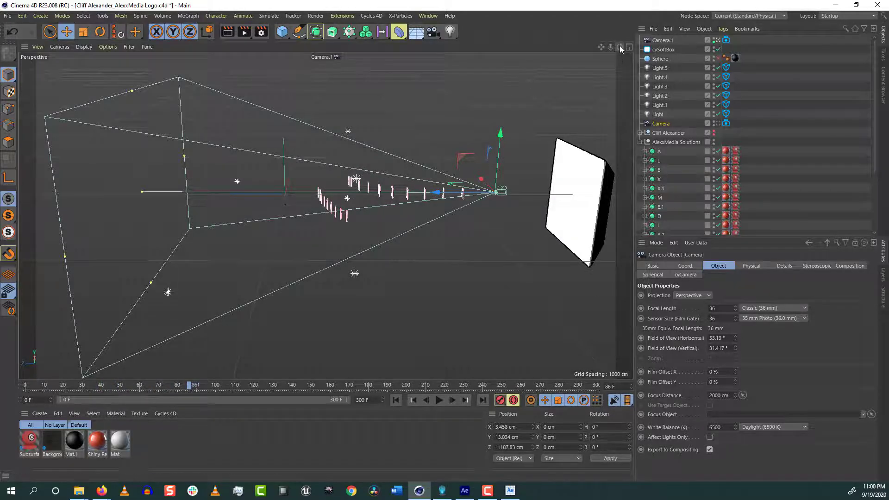
left_click_drag(620, 45, 157, 389)
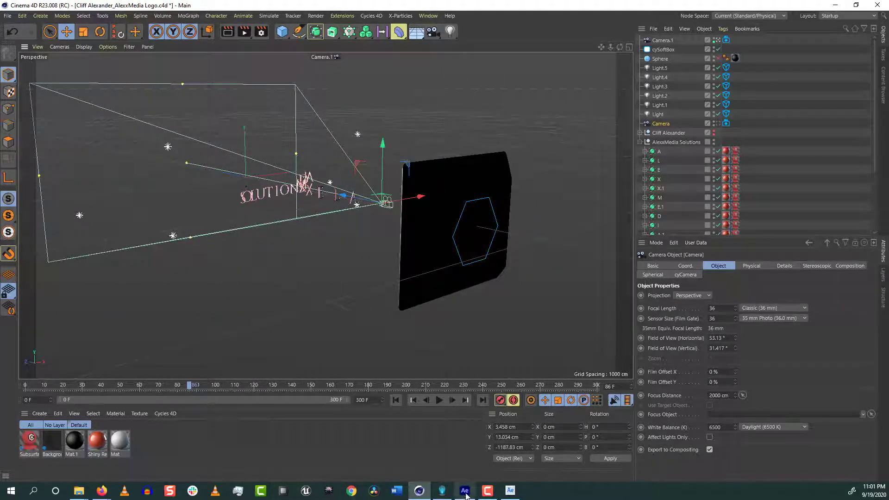
Step: Switch between After Effects (Beta), Cinema 4D and After Effects 2020 to compare their 3D workspaces
left_click(509, 490)
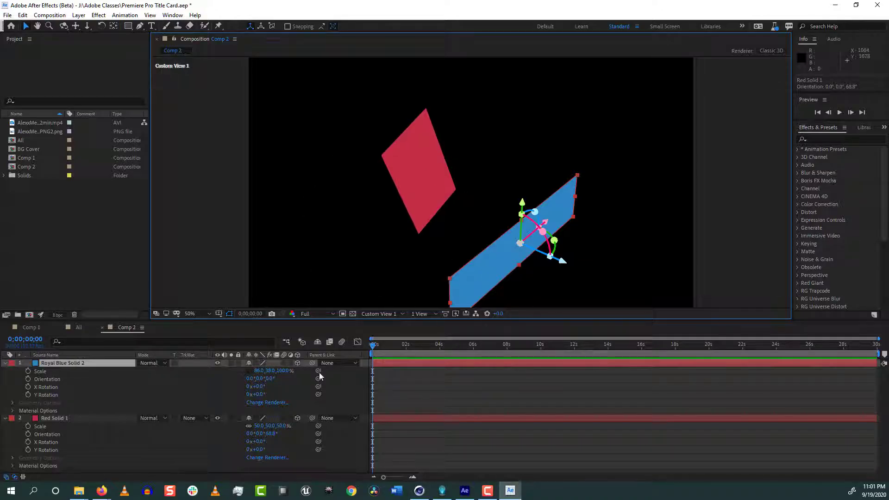
left_click(419, 492)
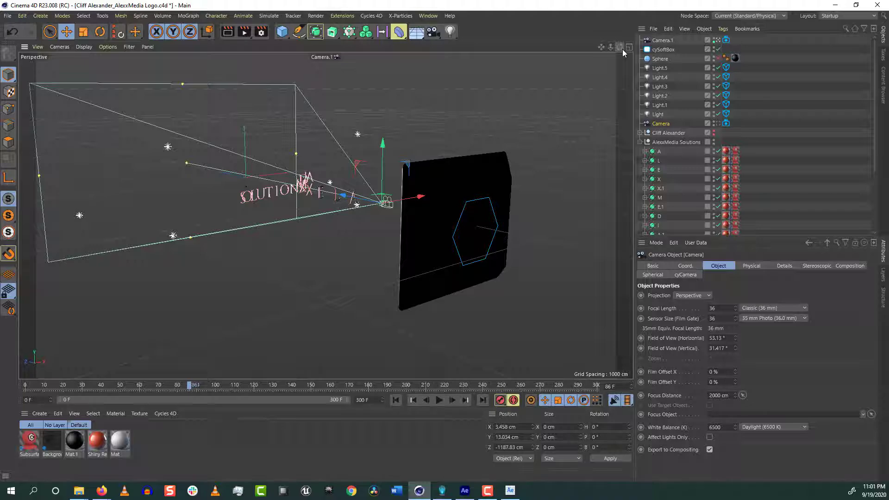
key("alt+Tab")
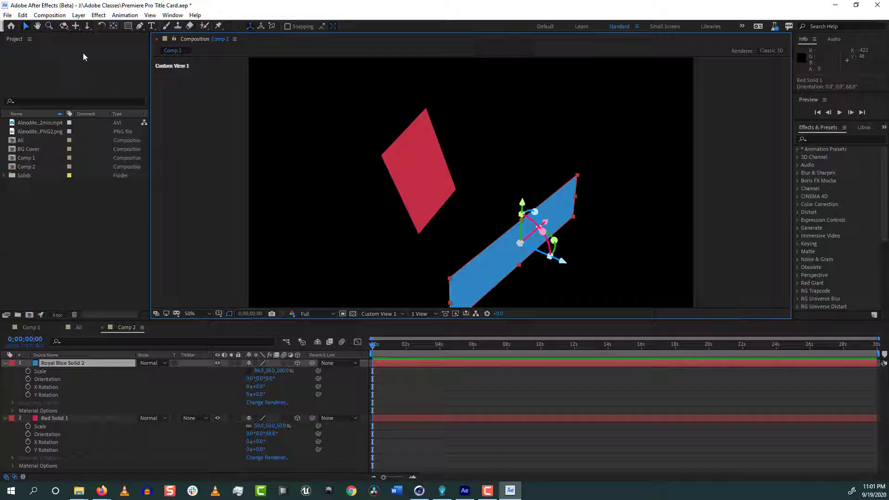
left_click(465, 490)
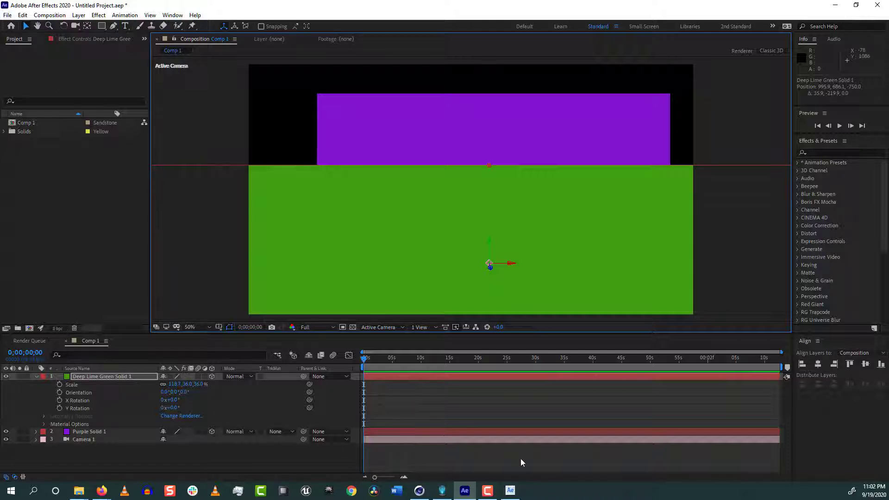
Step: Switch to After Effects (Beta) and orbit the Custom View 1 of Comp 2 with the orbit camera tool
left_click(504, 497)
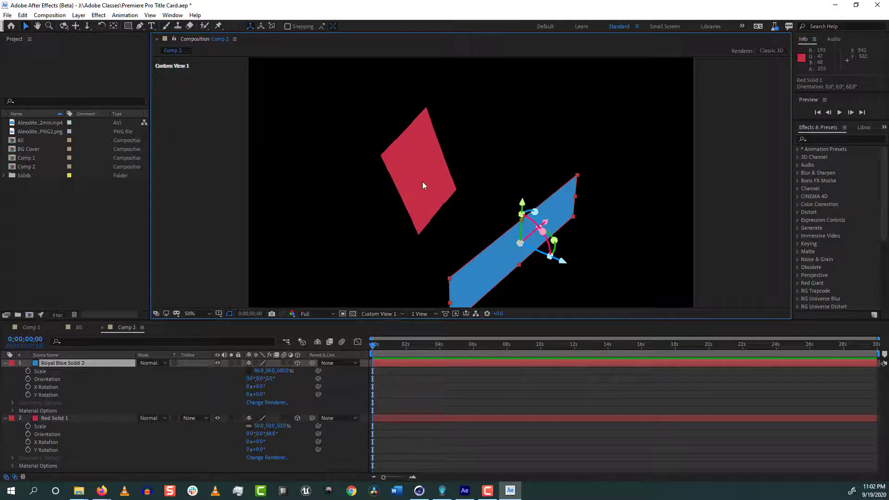
left_click(64, 26)
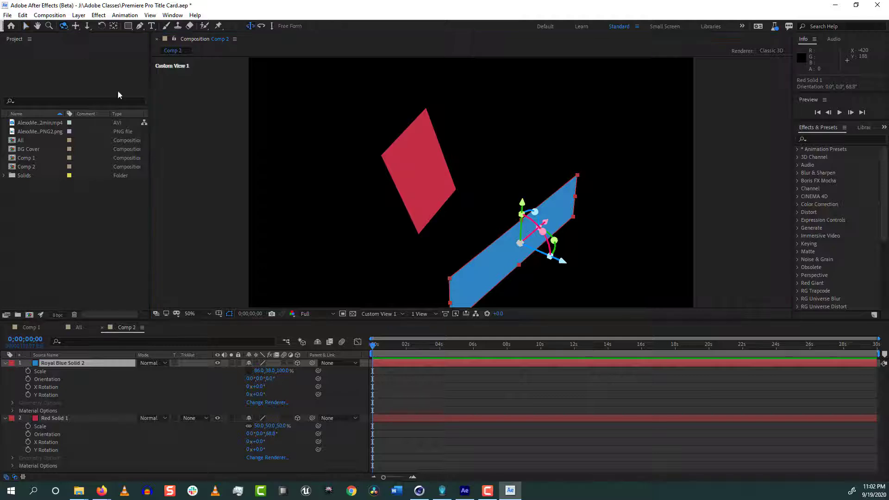
left_click_drag(294, 213, 238, 206)
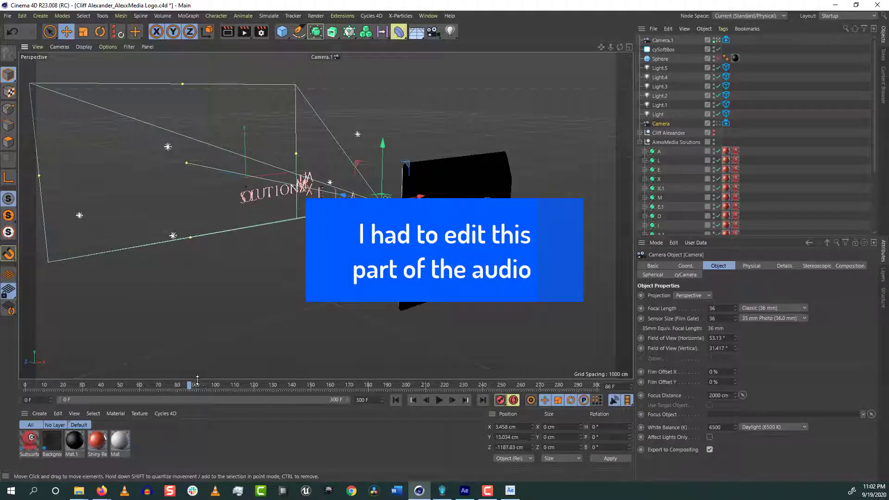
Step: Switch to Cinema 4D and scrub the logo animation to frame 184
left_click_drag(181, 382, 377, 397)
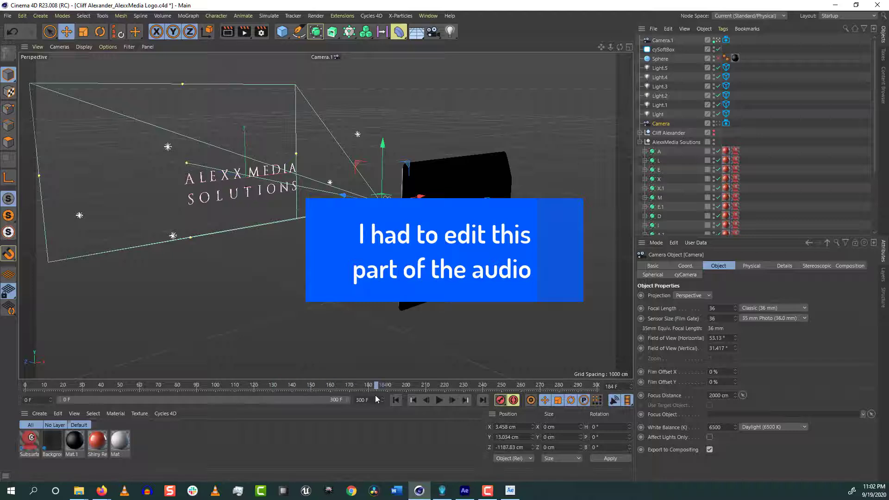